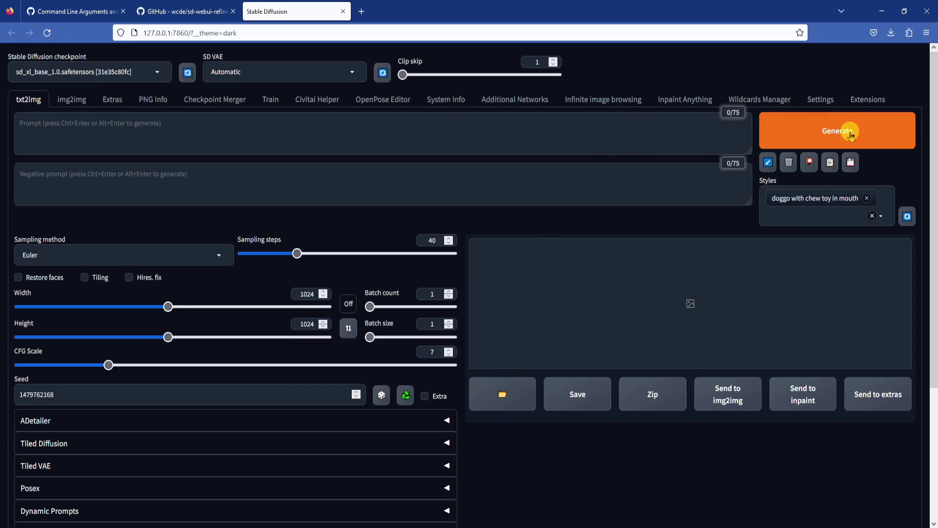
Start generating an image with the SDXL base model, then switch to the console log.
click(851, 134)
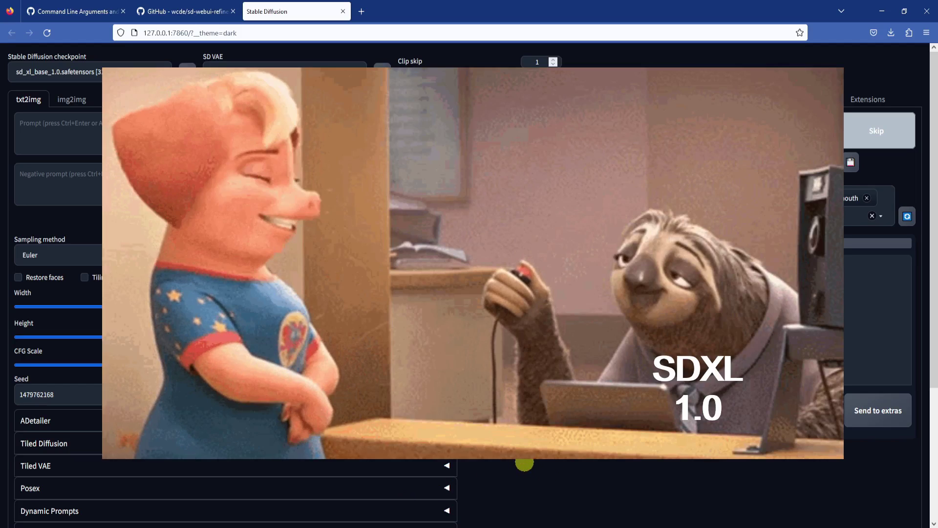
key(alt+Tab)
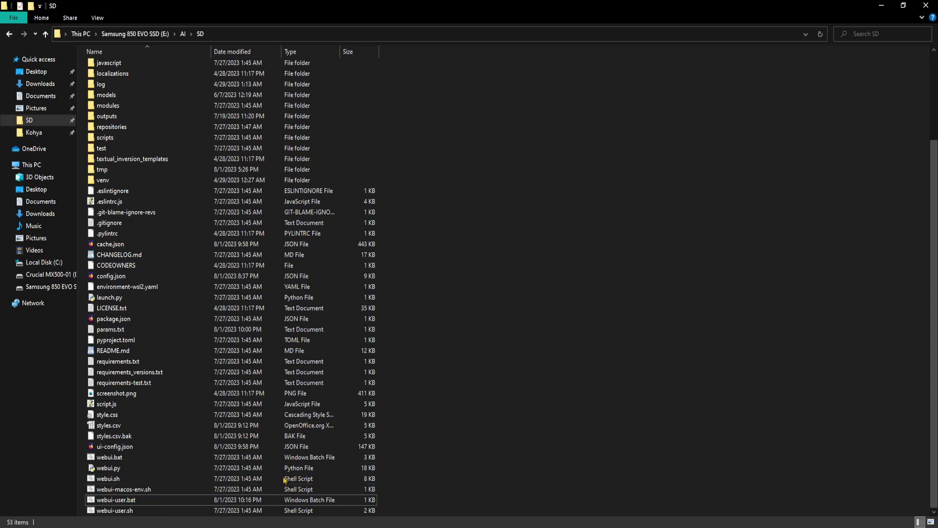
Open webui-user.bat in Notepad++ from File Explorer.
click(147, 504)
right_click(148, 504)
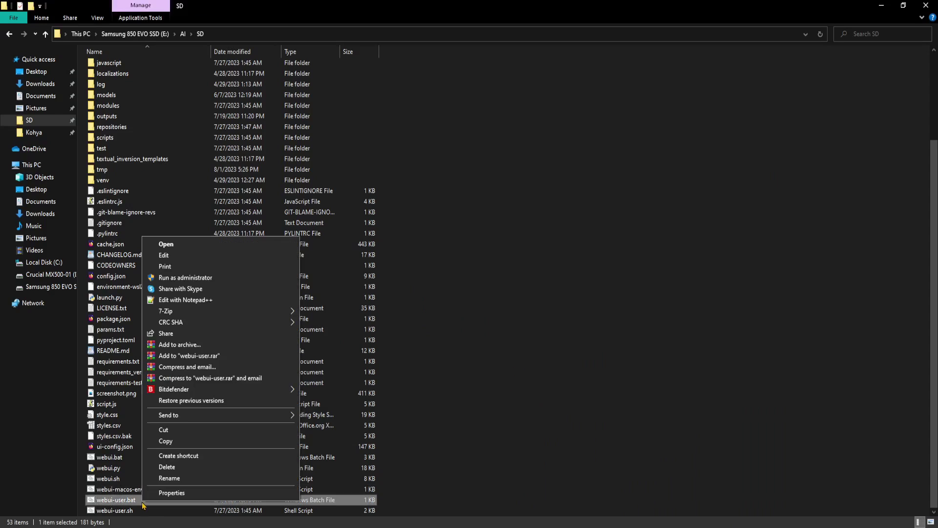
click(202, 301)
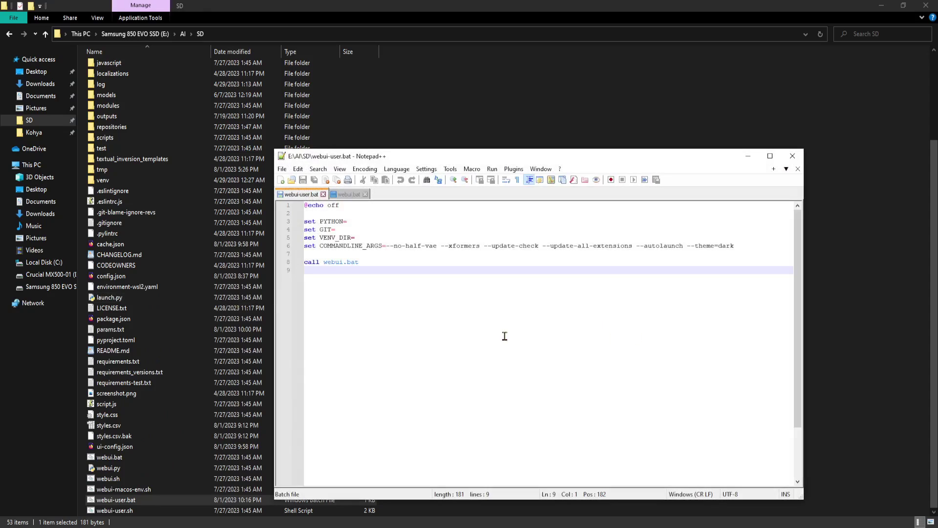
Add --medvram at the start of COMMANDLINE_ARGS, save the file, and close Notepad++.
click(390, 246)
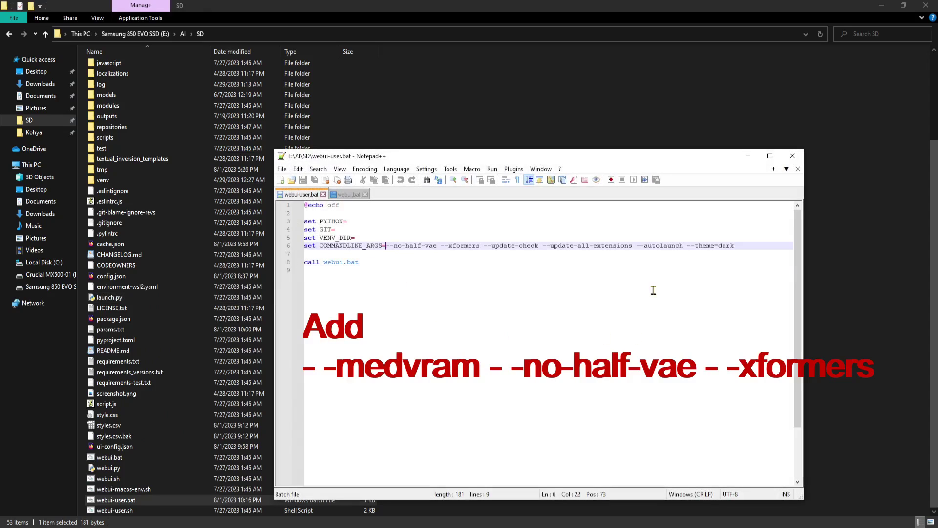
text(--medvra)
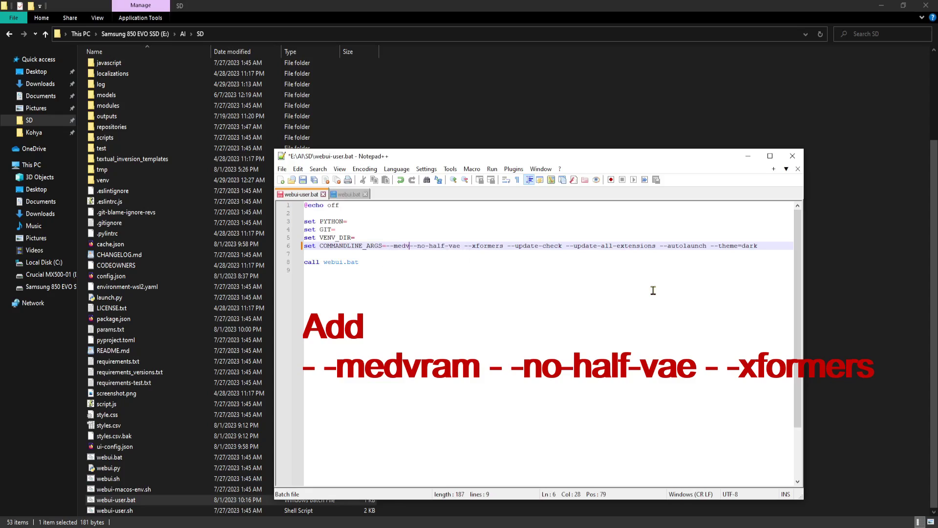
text(m)
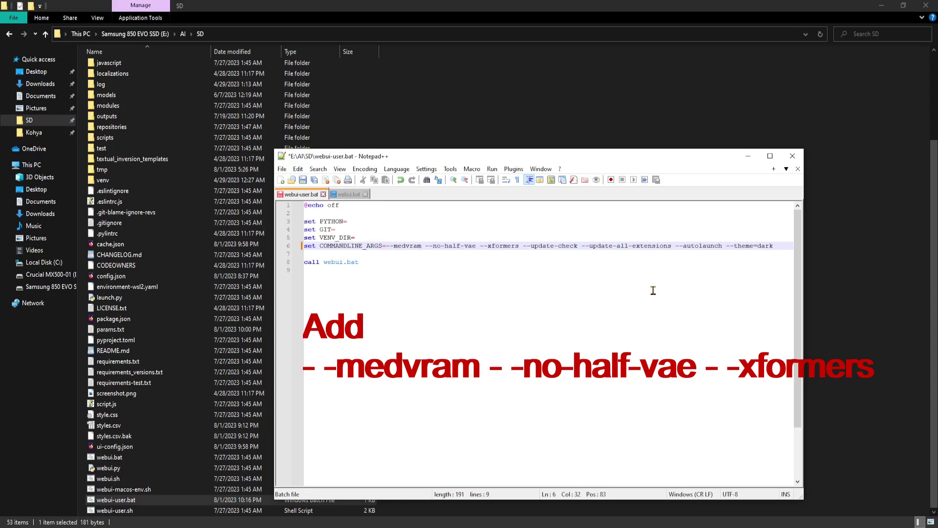
double_click(407, 246)
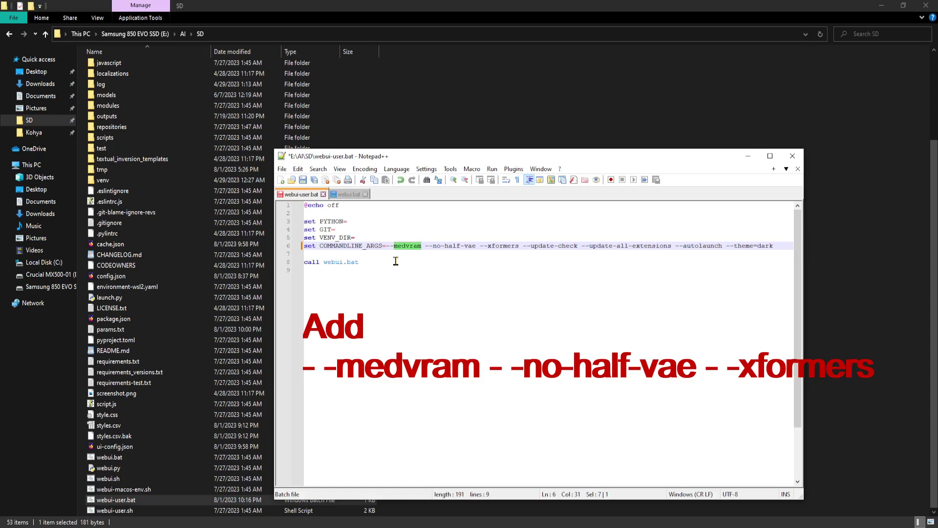
drag(421, 246, 385, 246)
click(408, 268)
key(Up)
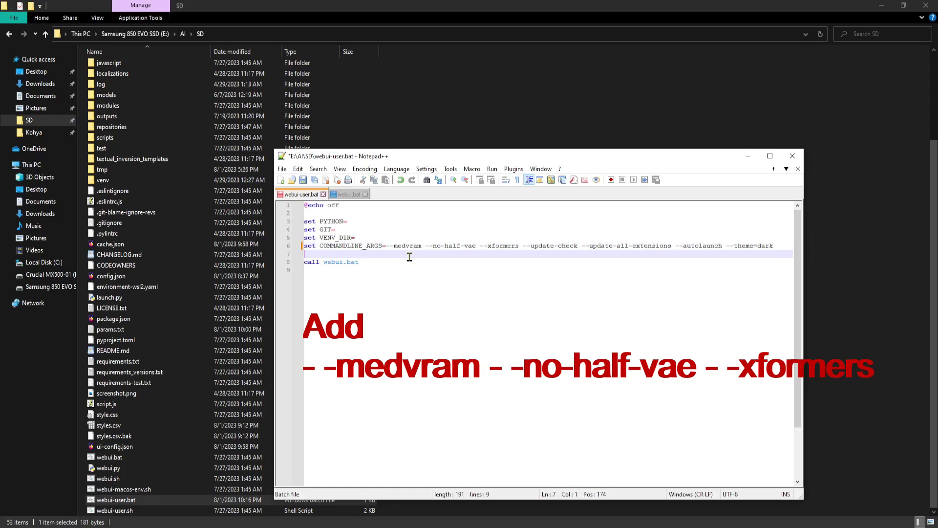
click(306, 180)
click(415, 263)
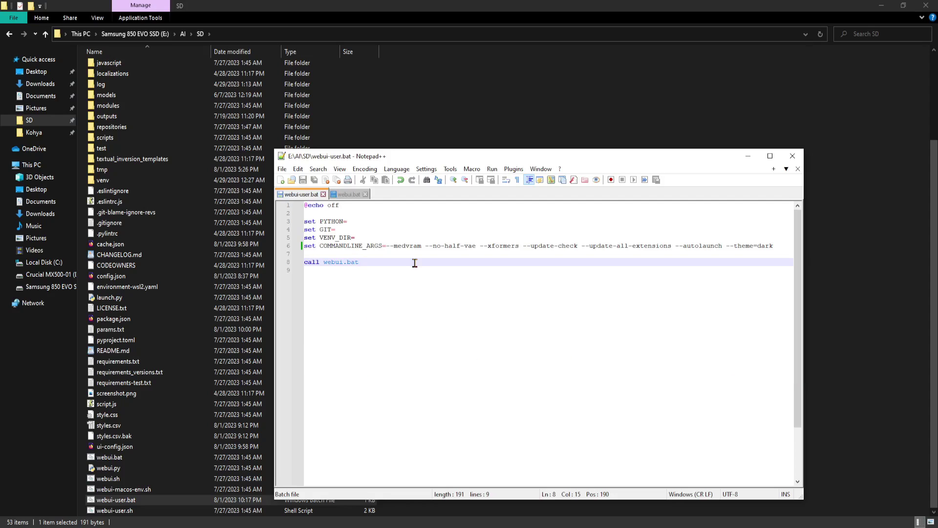
click(792, 156)
Relaunch the web UI by running webui-user.bat with the new --medvram argument.
double_click(166, 497)
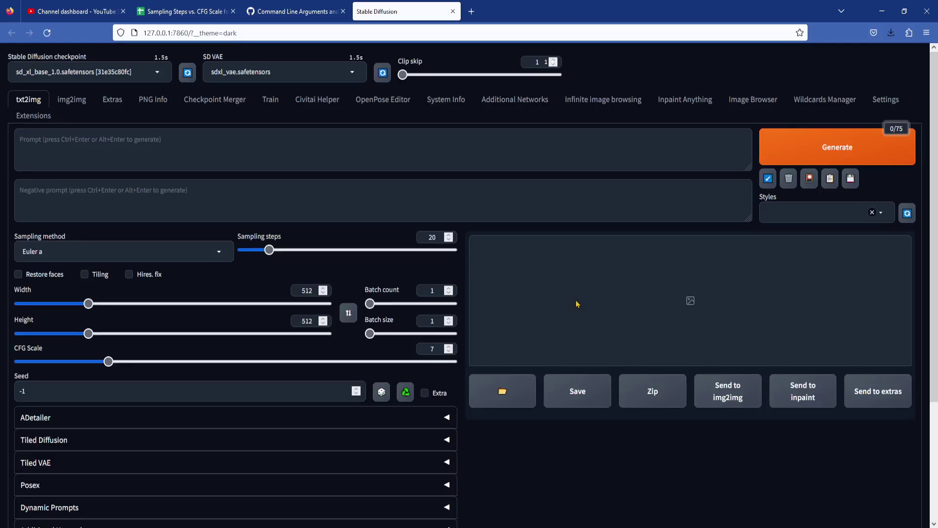
click(448, 511)
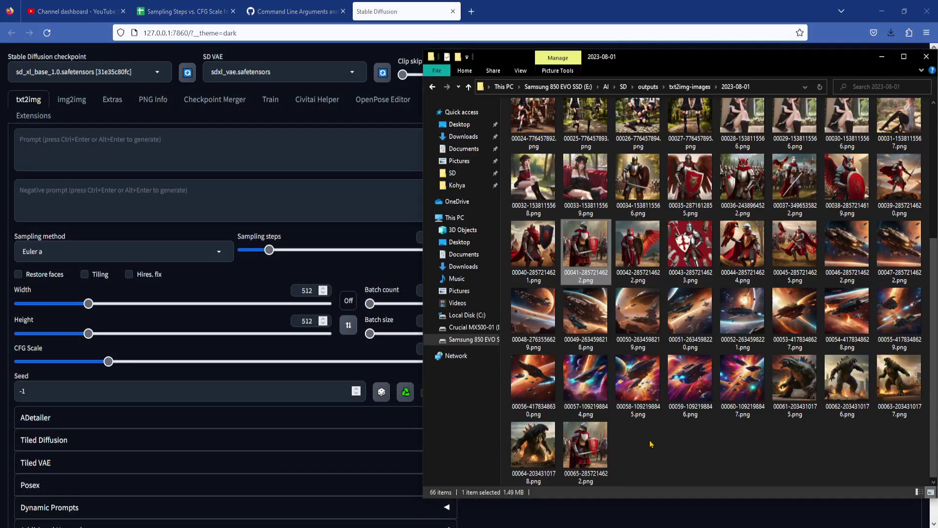
click(159, 101)
mouse_move(448, 513)
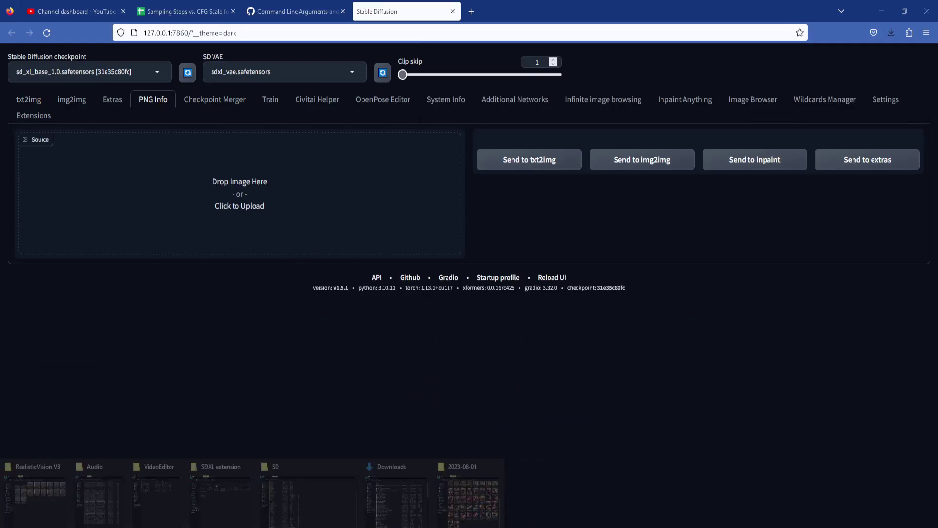
click(472, 505)
drag(585, 455, 244, 230)
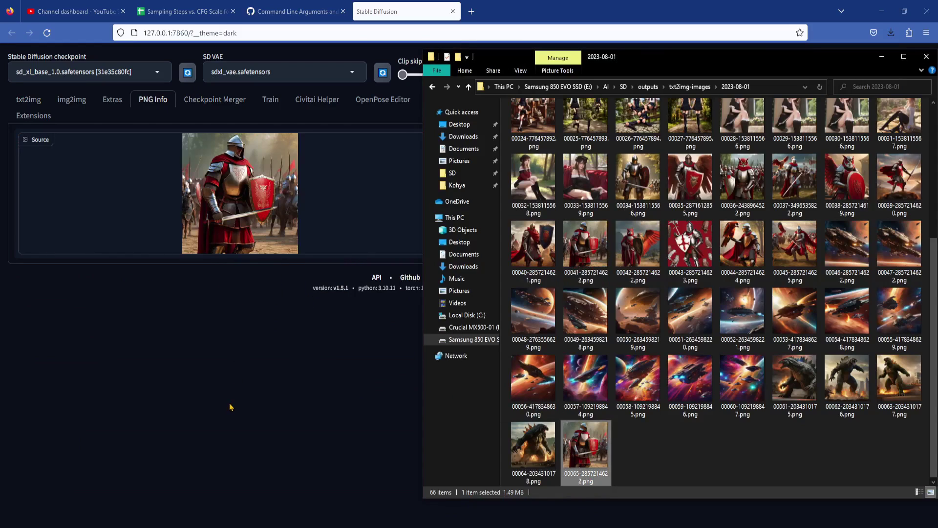
click(230, 407)
click(520, 215)
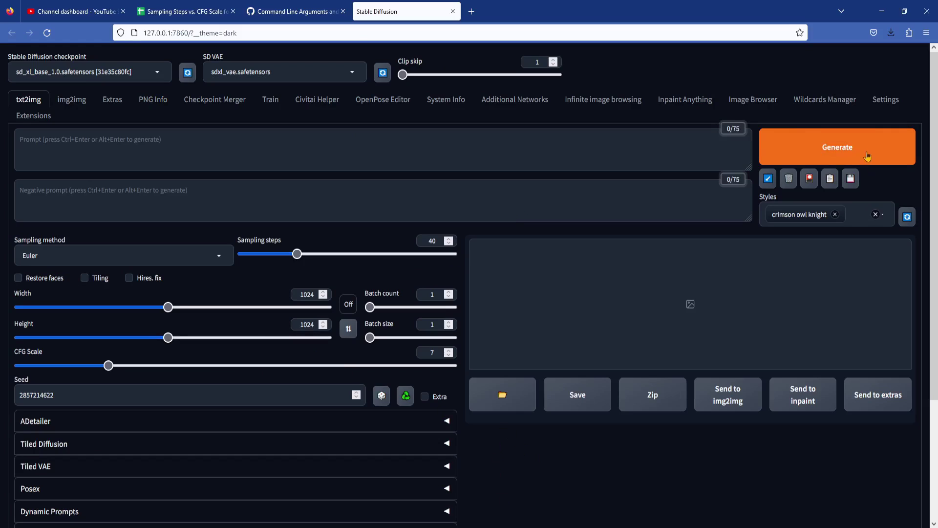
Regenerate the knight image with the restored settings and check the console log.
click(868, 155)
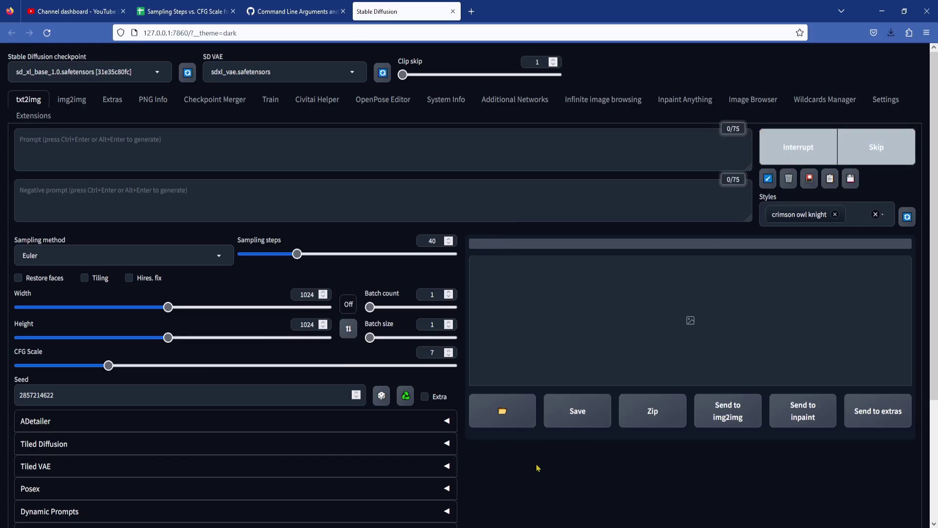
key(alt+Tab)
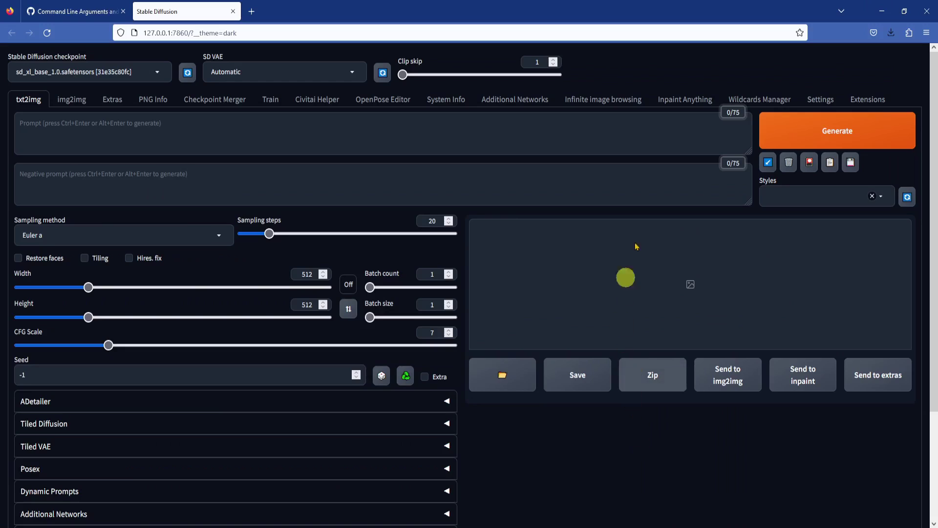
Install the Refiner extension found by searching 'refine', then check installed extensions for updates.
click(869, 101)
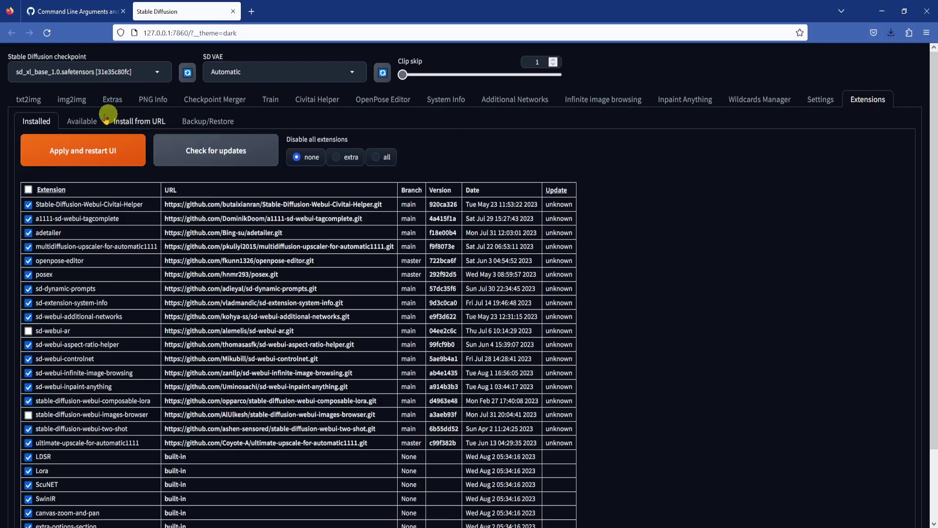
click(85, 120)
click(107, 149)
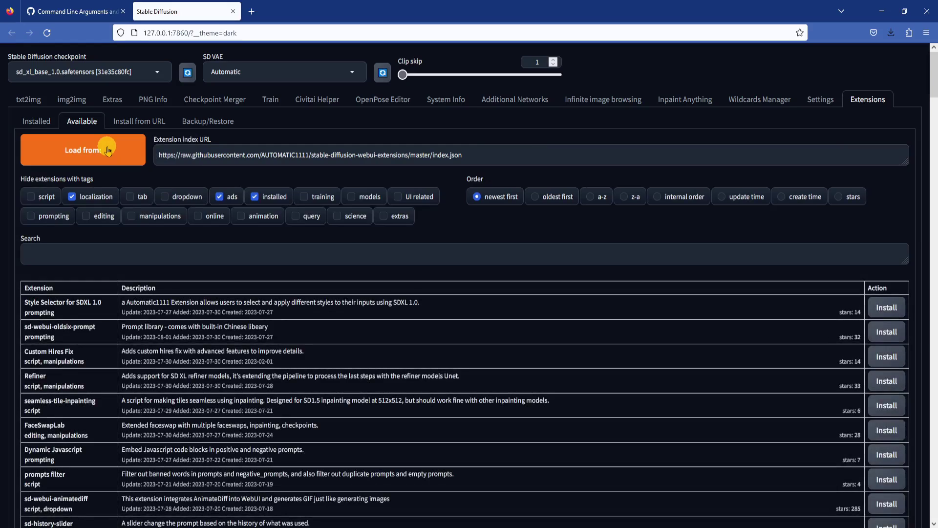
click(85, 253)
text(refine)
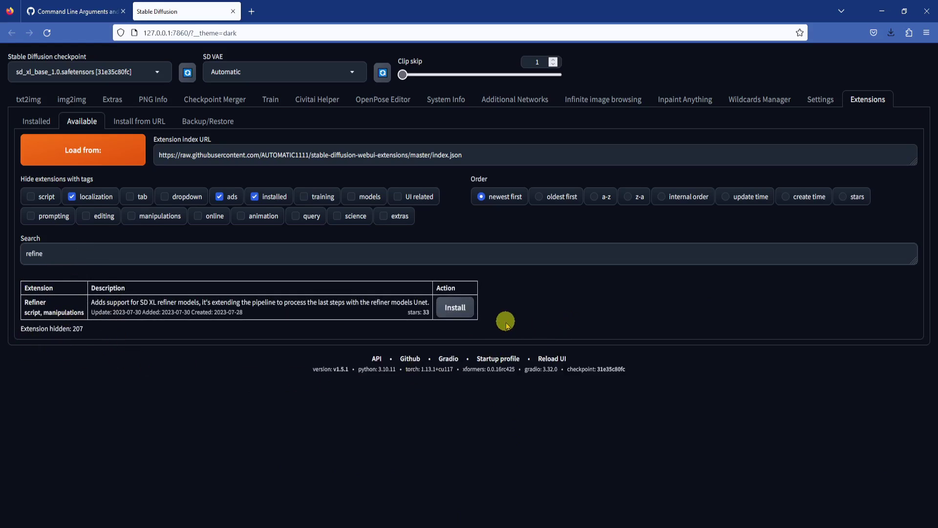
click(462, 307)
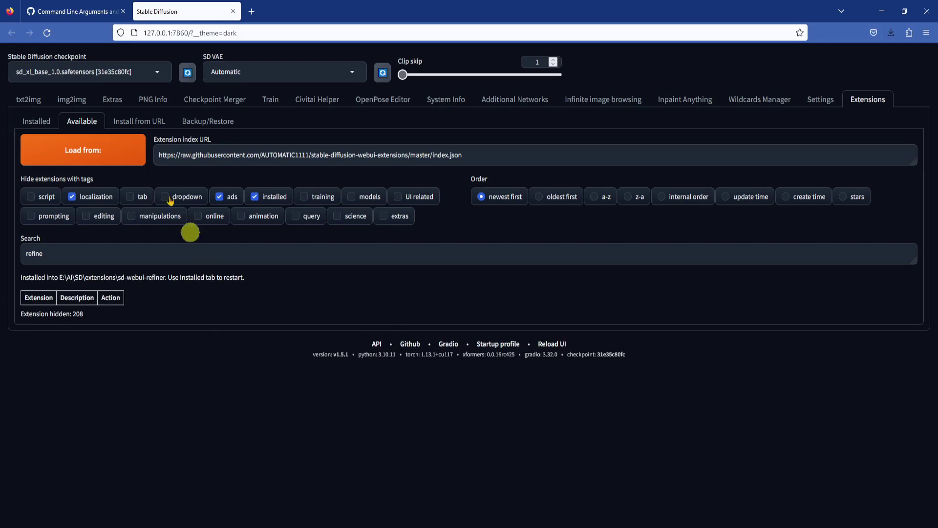
click(39, 121)
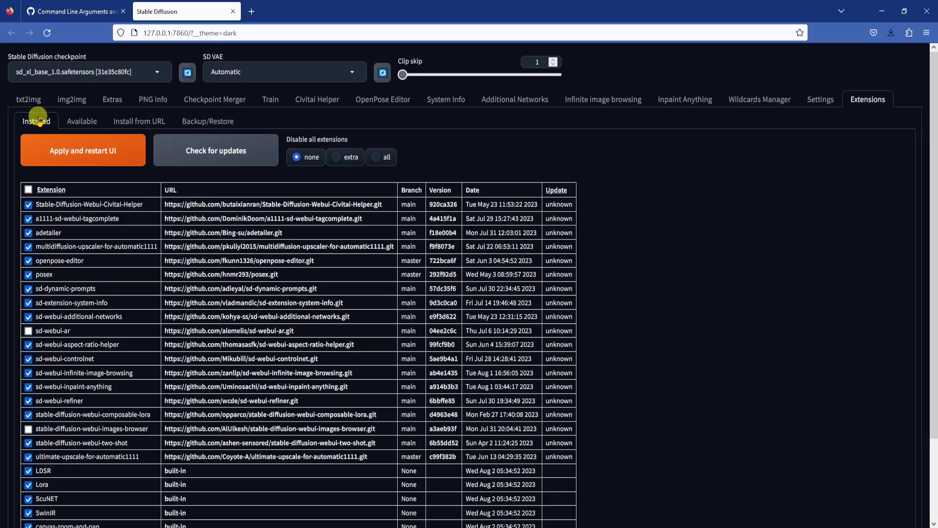
click(213, 155)
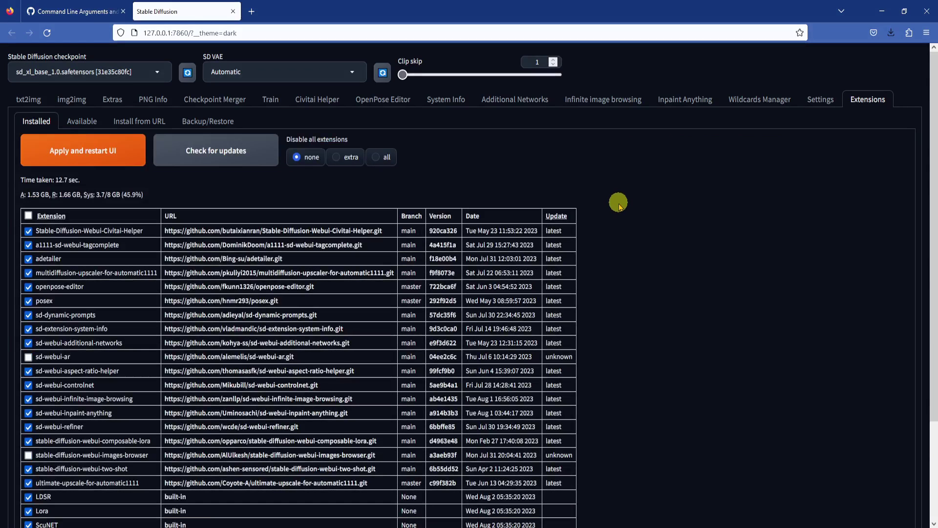
Restart the UI, then enable the Refiner with the sd_xl_refiner_1.0 model.
click(125, 153)
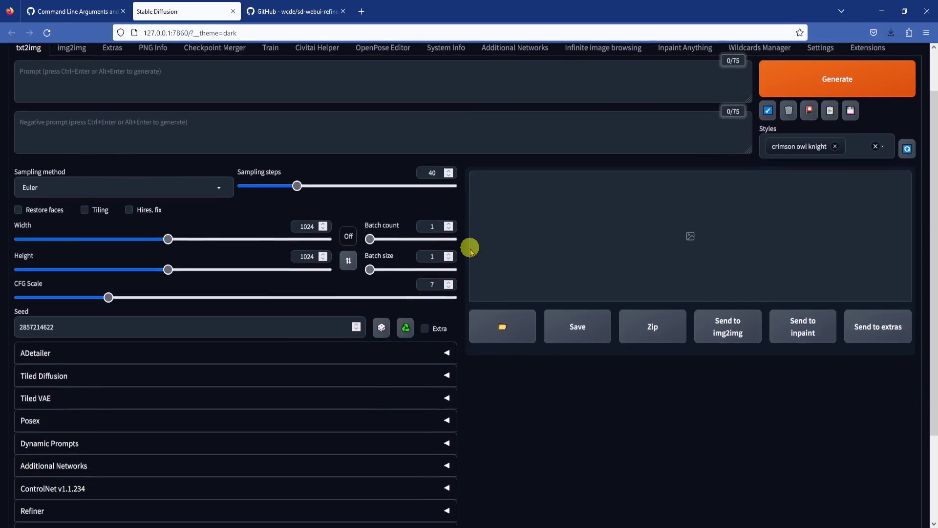
scroll(471, 251, down, 2)
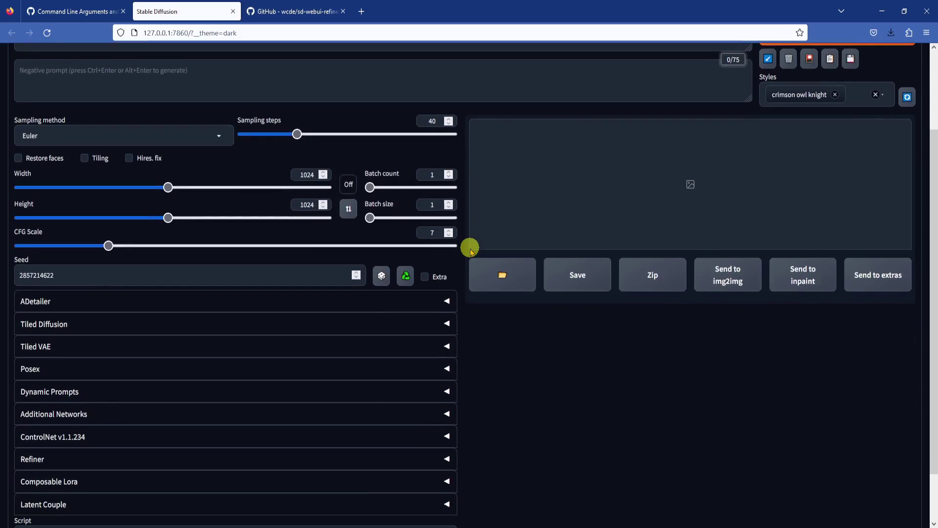
scroll(472, 251, down, 2)
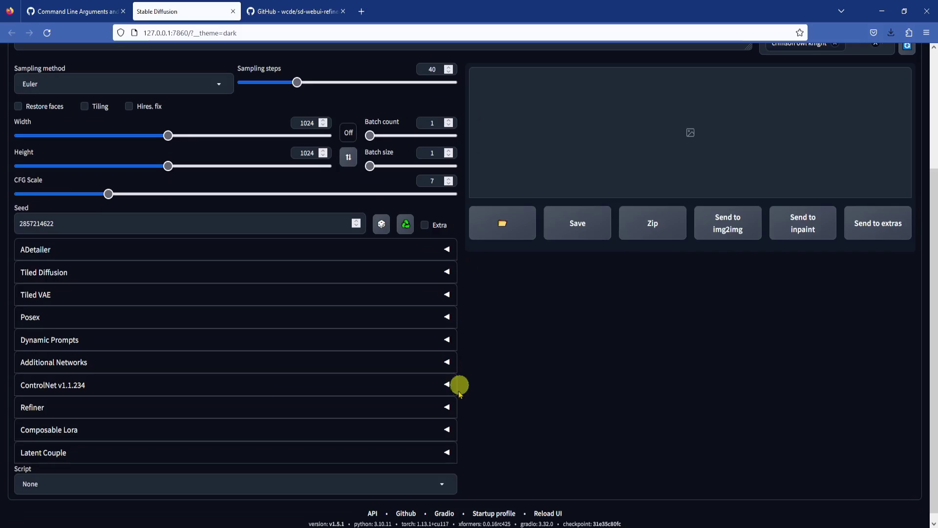
click(446, 408)
scroll(472, 362, down, 3)
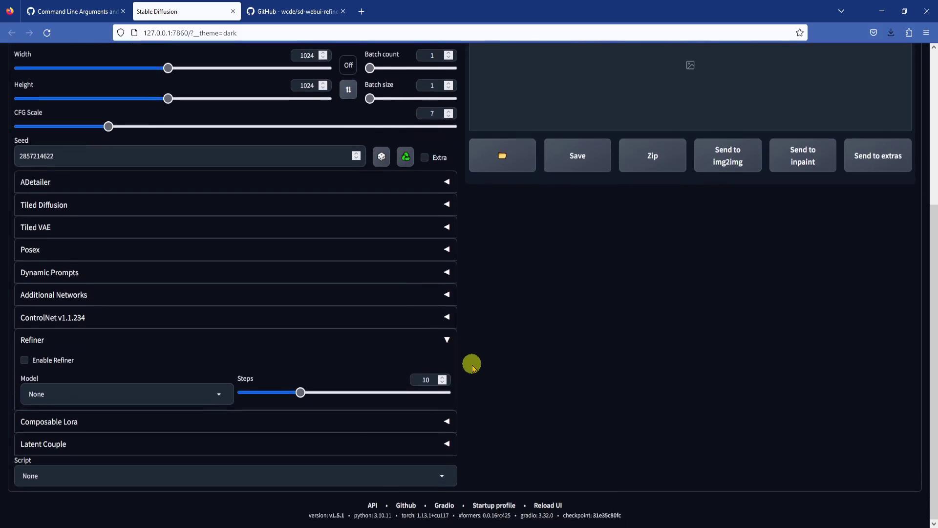
click(24, 361)
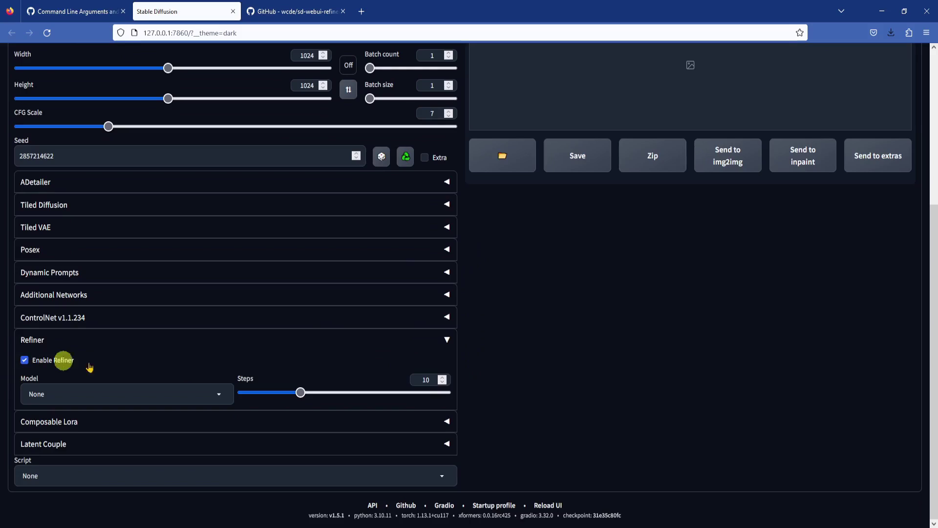
click(224, 394)
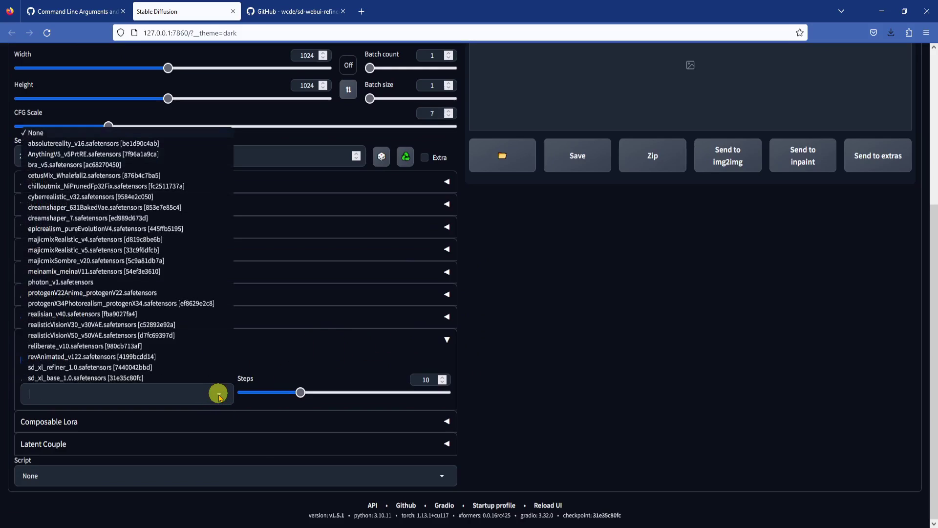
click(65, 367)
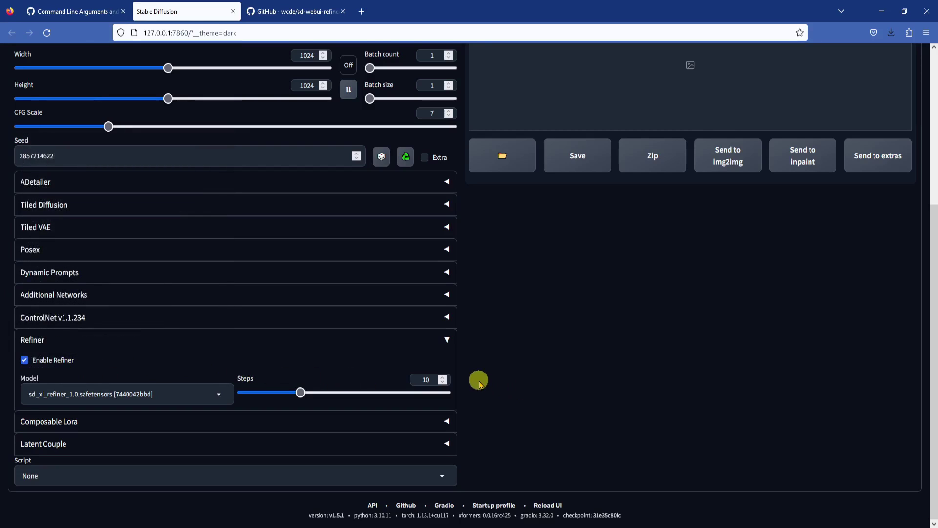
Set the refiner steps to 20.
scroll(479, 379, up, 5)
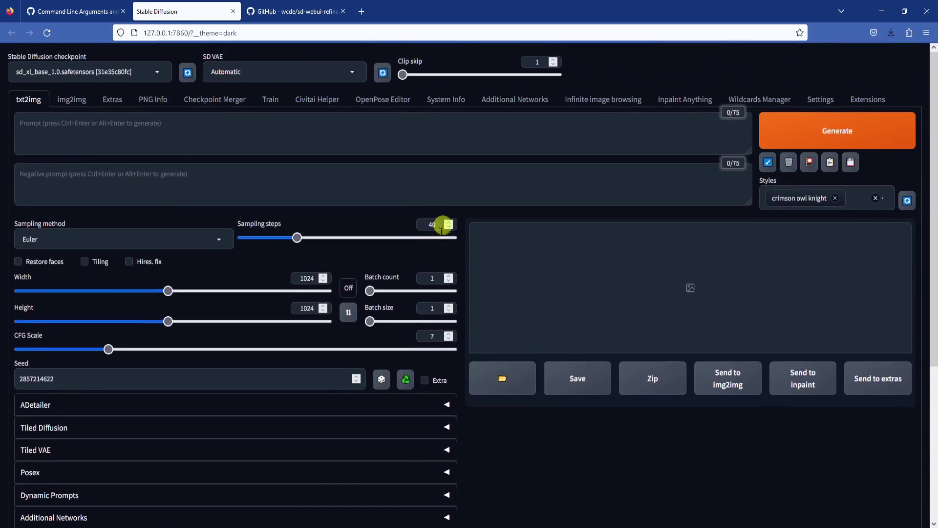
scroll(459, 435, down, 1)
scroll(459, 433, down, 4)
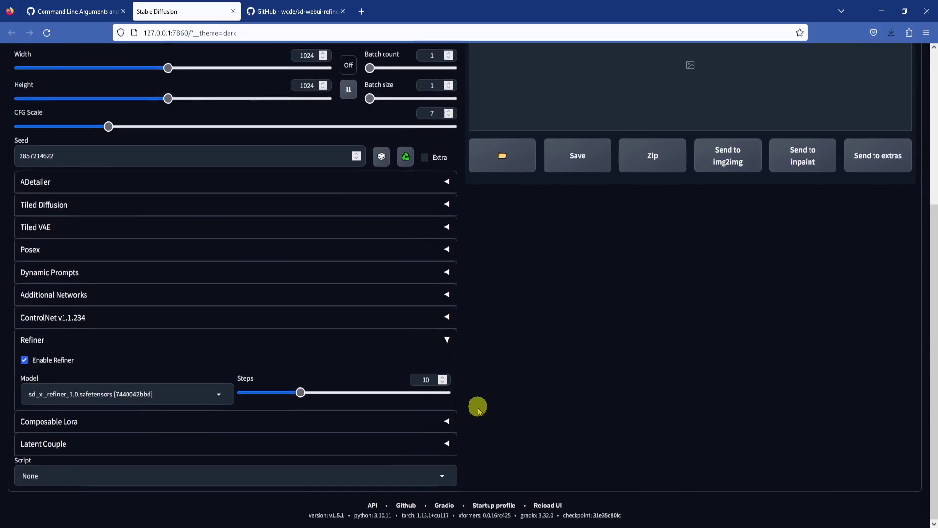
double_click(426, 381)
text(20)
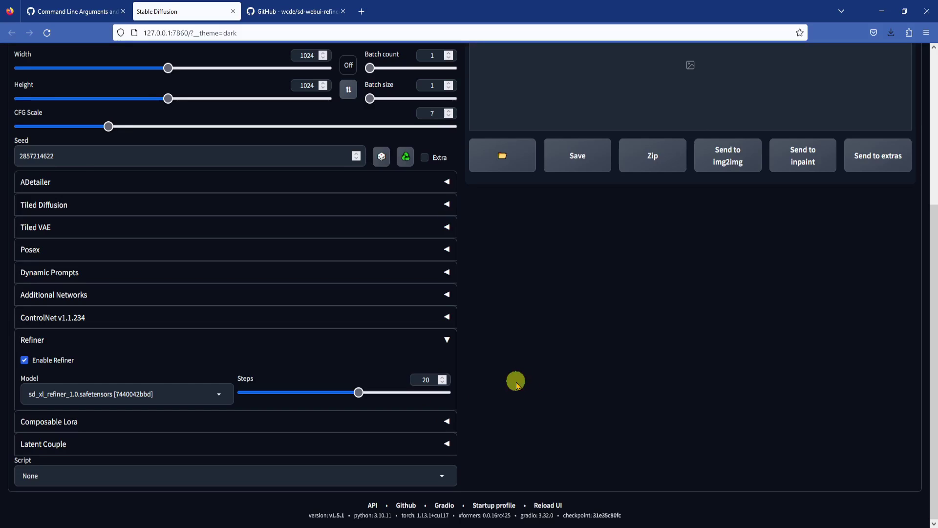
scroll(556, 397, up, 4)
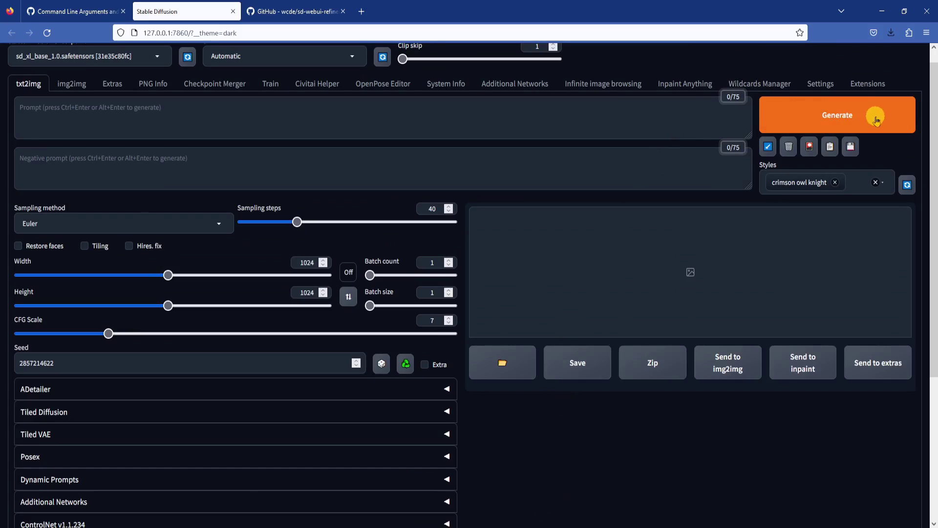
Generate the knight image with the refiner enabled and watch progress in the console.
click(876, 120)
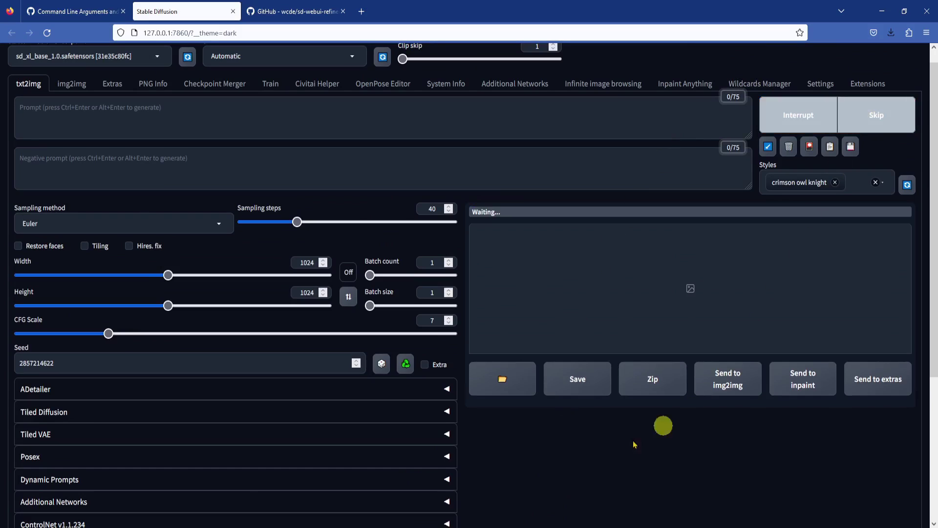
key(alt+Tab)
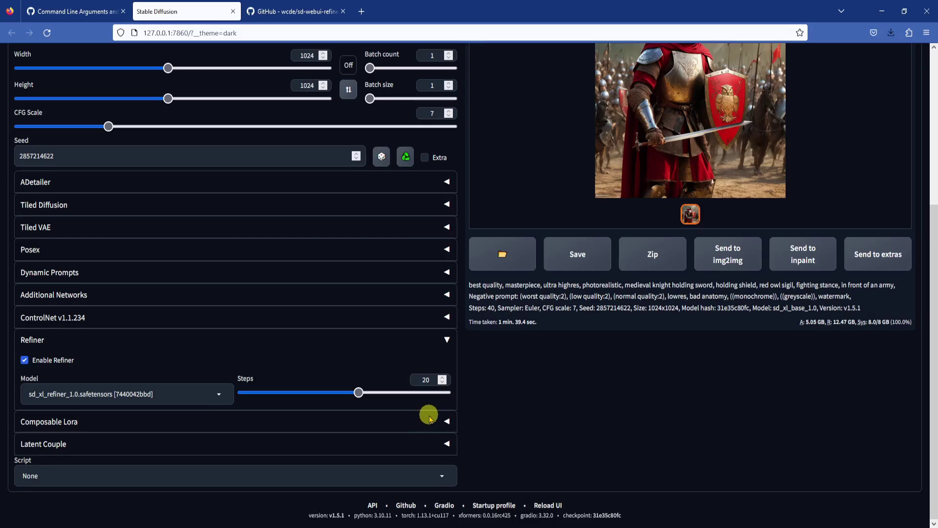
Set the refiner steps to 10 and regenerate the knight image.
drag(321, 394, 293, 392)
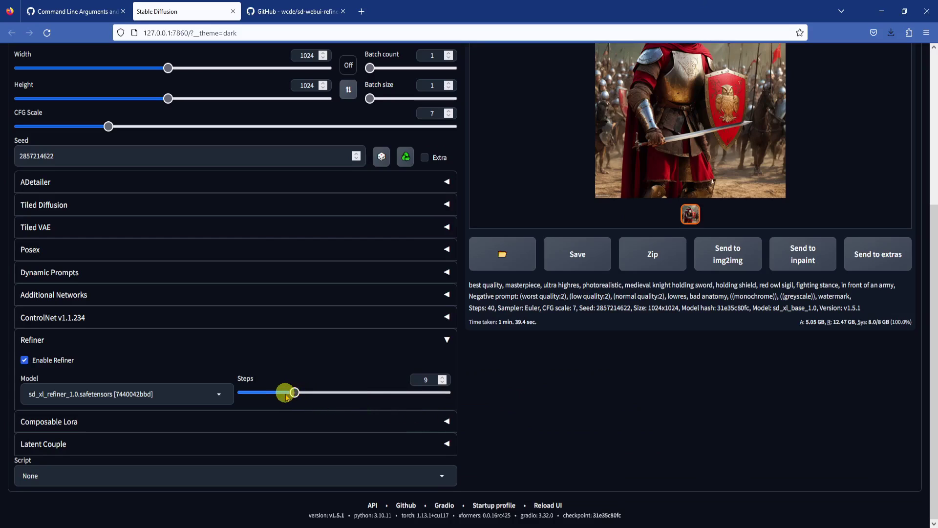
click(443, 378)
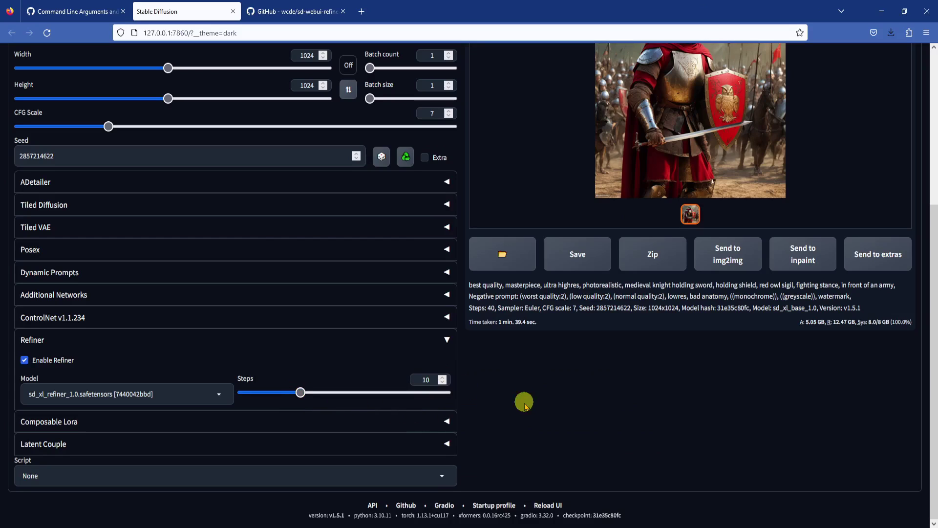
scroll(523, 401, up, 1)
scroll(485, 419, up, 3)
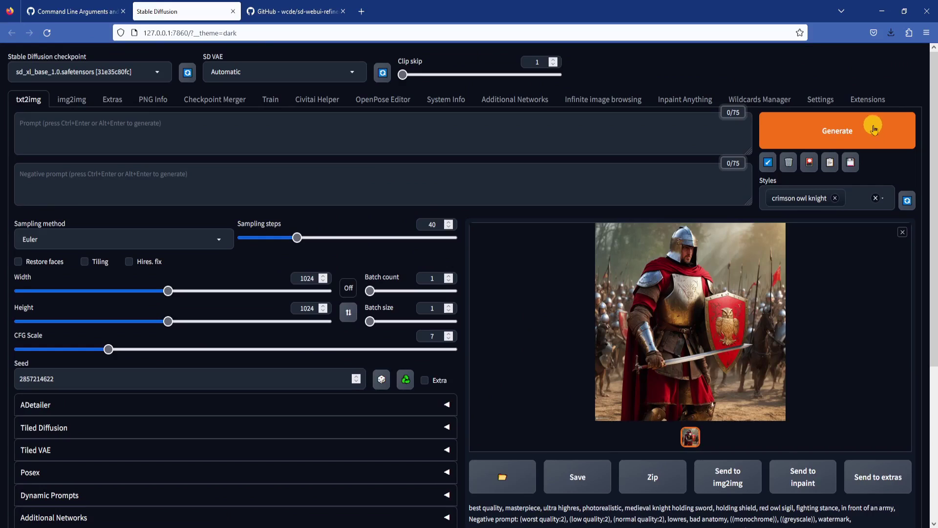
click(875, 128)
click(676, 300)
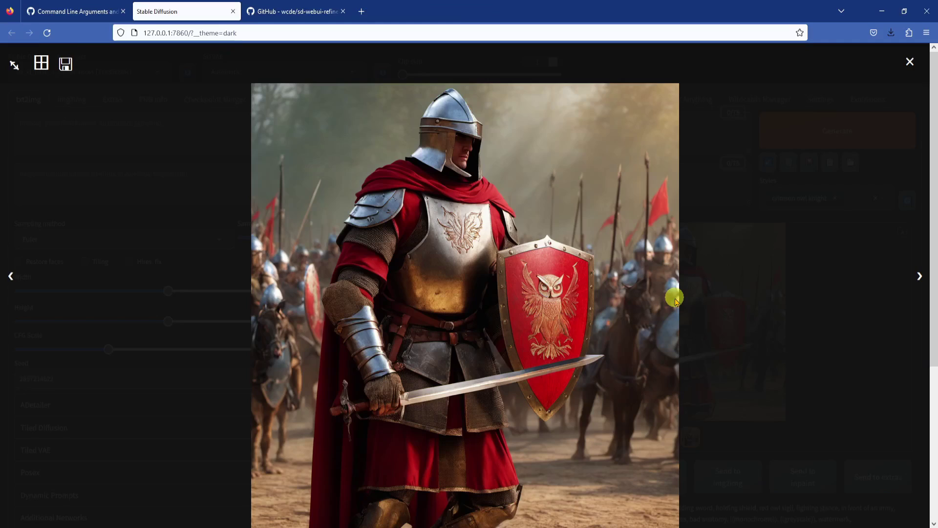